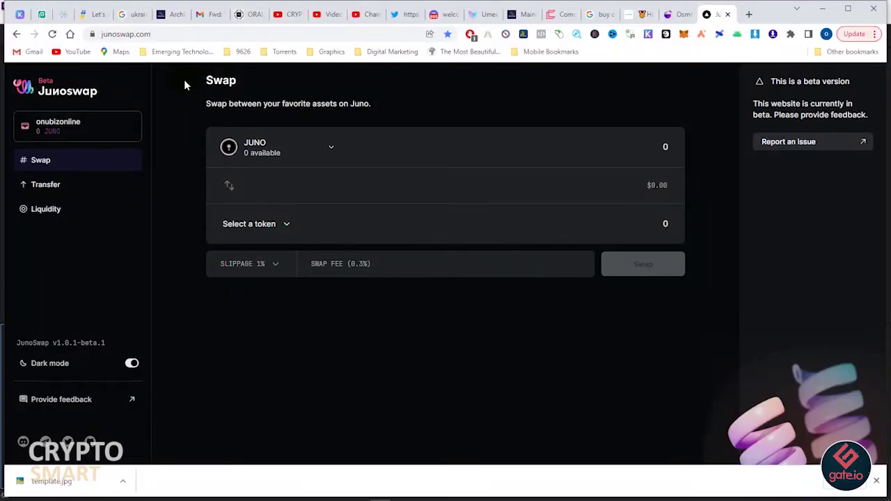
# Step: Open the IBC Transfer page and scroll through the Other tokens list
pyautogui.click(178, 34)
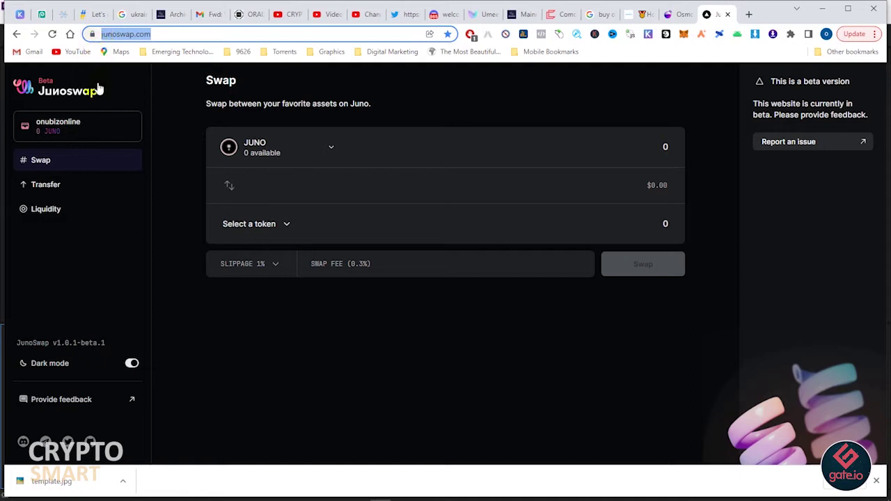
pyautogui.click(167, 188)
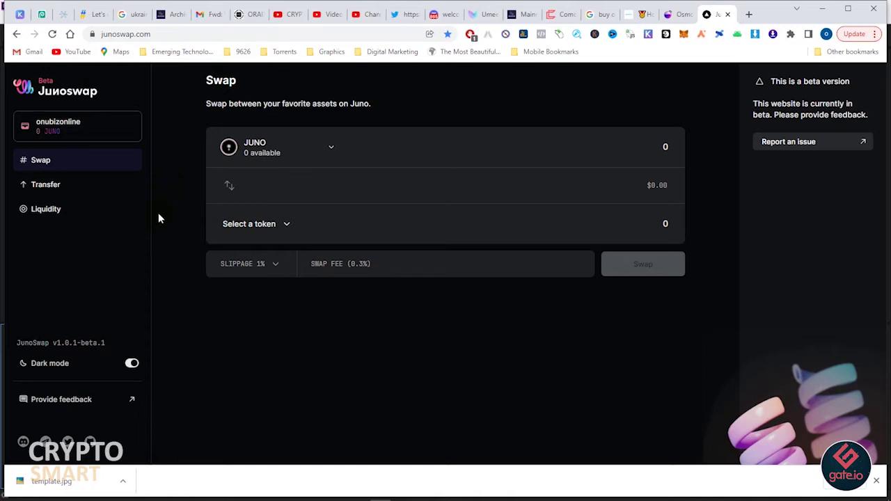
pyautogui.click(45, 185)
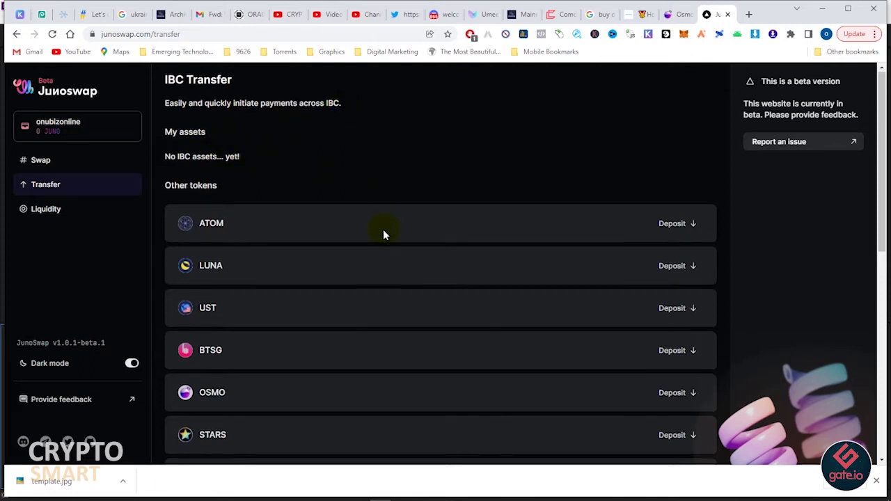
pyautogui.scroll(-3, 382, 230)
pyautogui.scroll(-3, 383, 235)
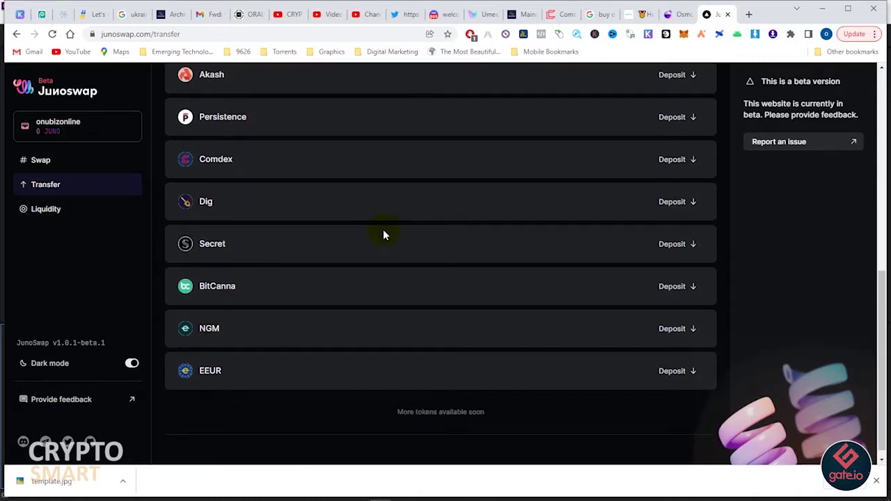
pyautogui.scroll(4, 383, 235)
pyautogui.scroll(2, 383, 235)
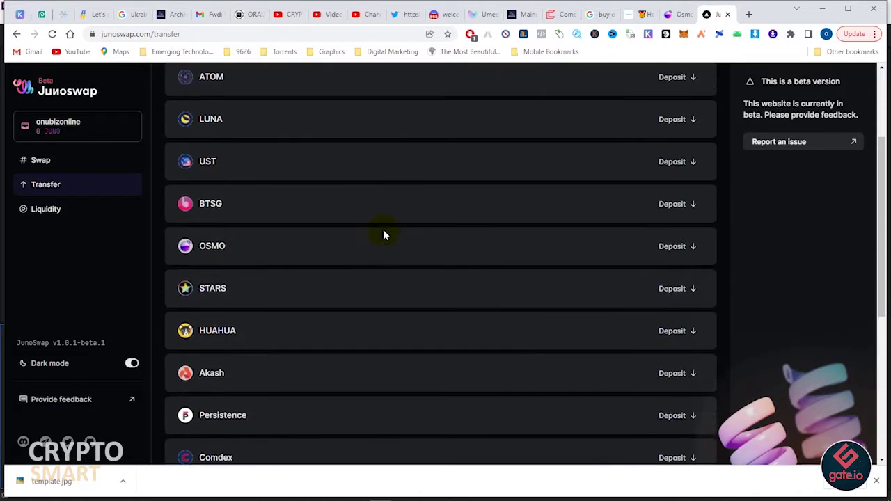
pyautogui.scroll(1, 383, 233)
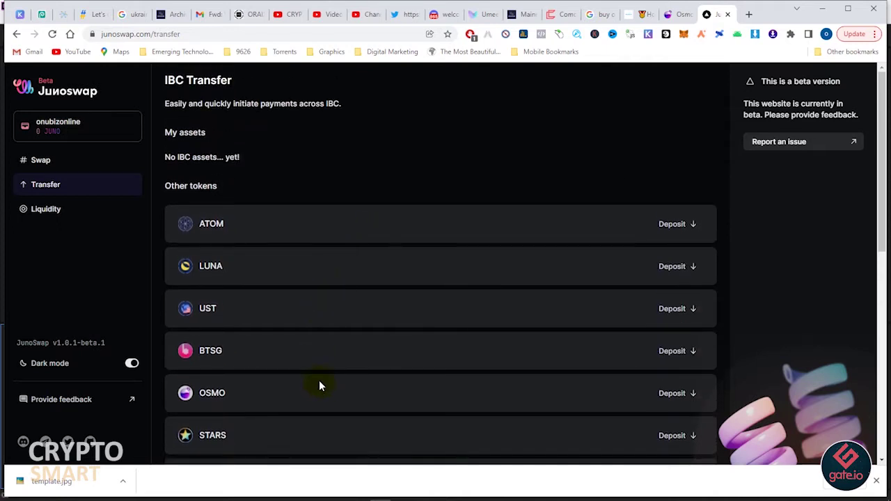
# Step: Start an OSMO deposit, return to IBC Transfer, then reopen the OSMO deposit form
pyautogui.click(671, 394)
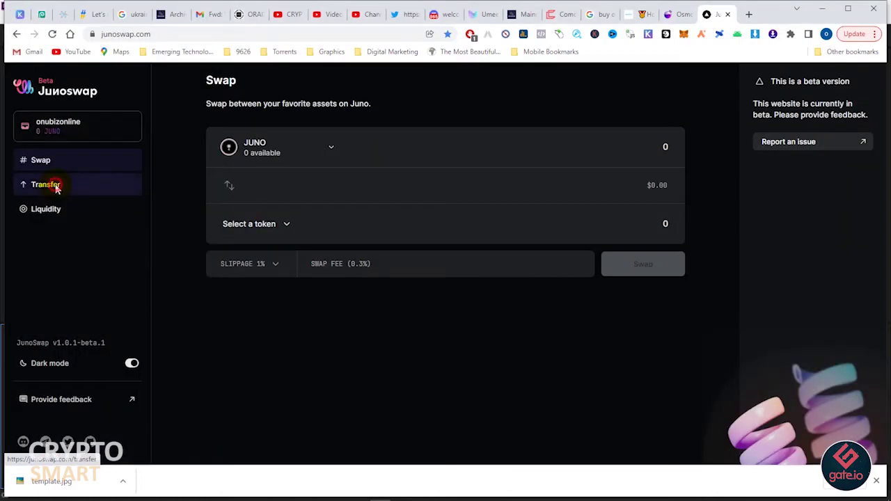
pyautogui.click(55, 189)
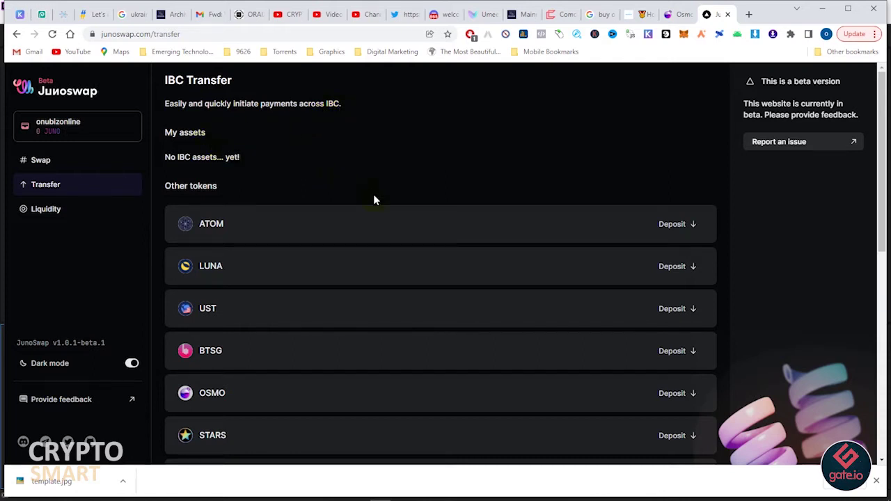
pyautogui.scroll(-3, 383, 229)
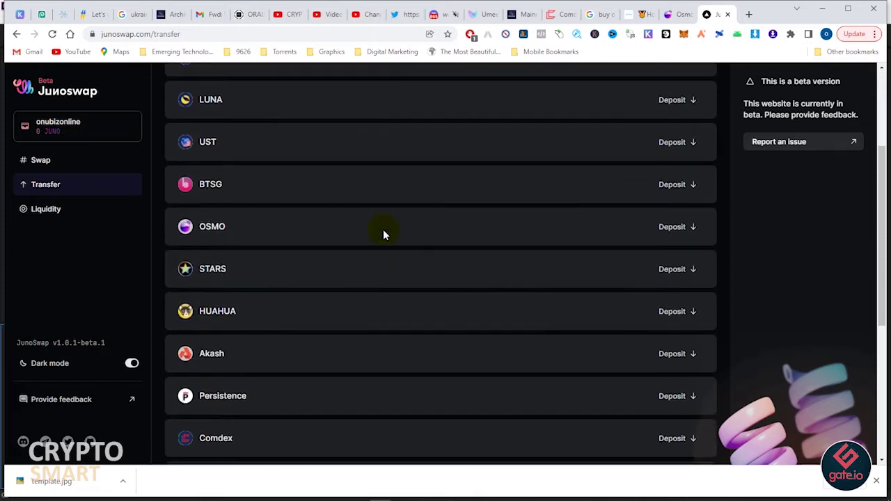
pyautogui.scroll(-3, 382, 235)
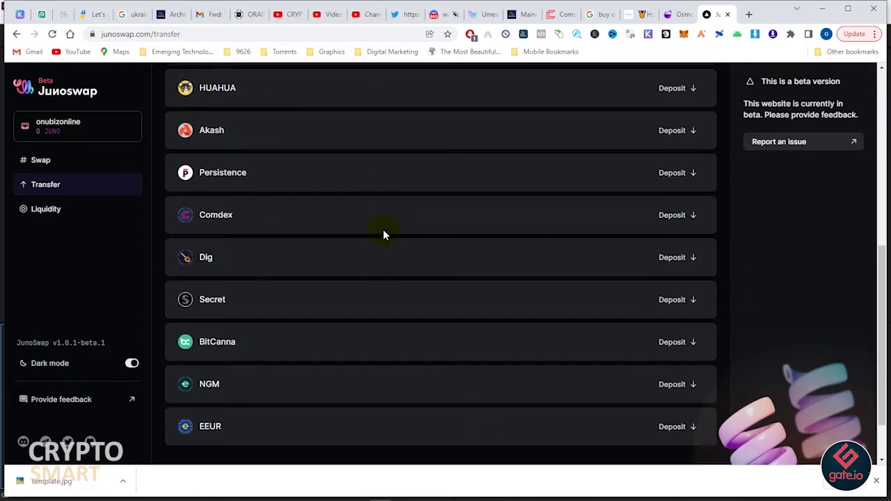
pyautogui.scroll(-1, 383, 235)
pyautogui.scroll(6, 383, 235)
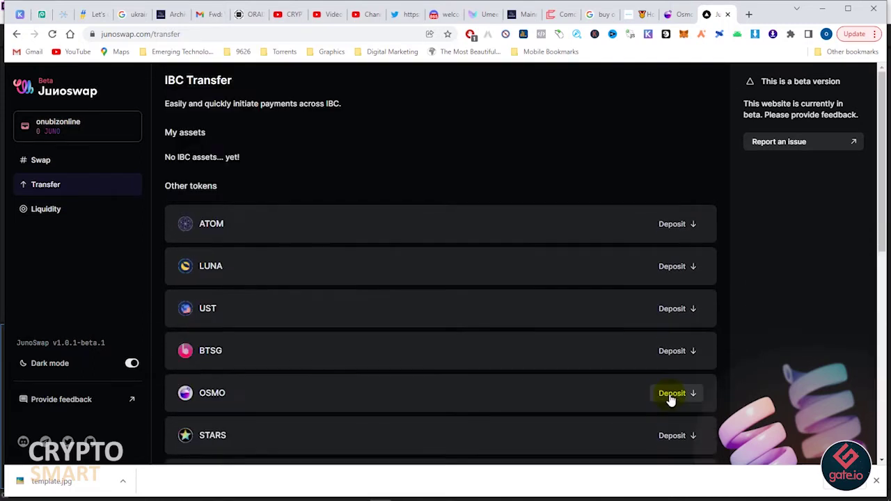
pyautogui.click(671, 395)
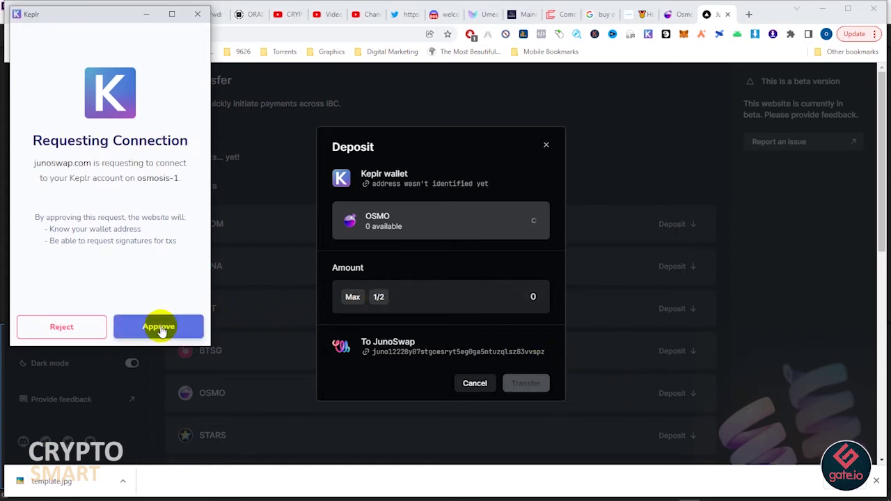
# Step: Approve the Keplr osmosis-1 connection and bring up the deposit token list
pyautogui.click(160, 328)
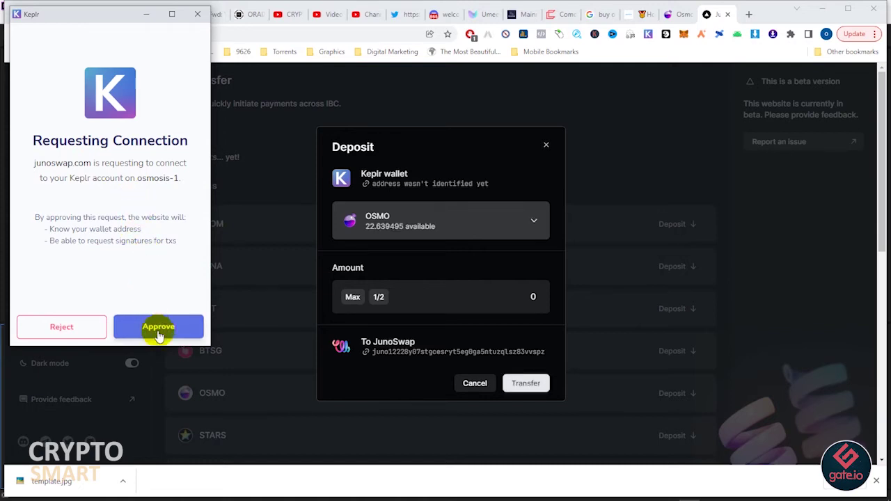
pyautogui.click(158, 332)
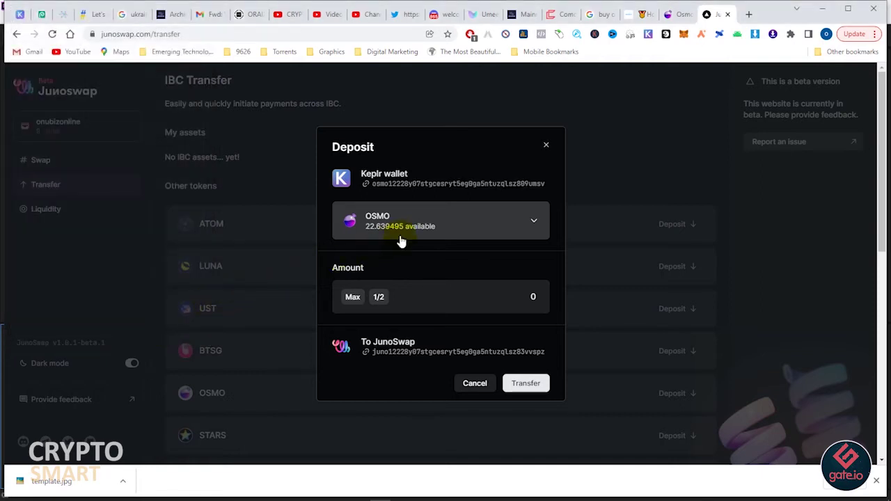
pyautogui.click(534, 223)
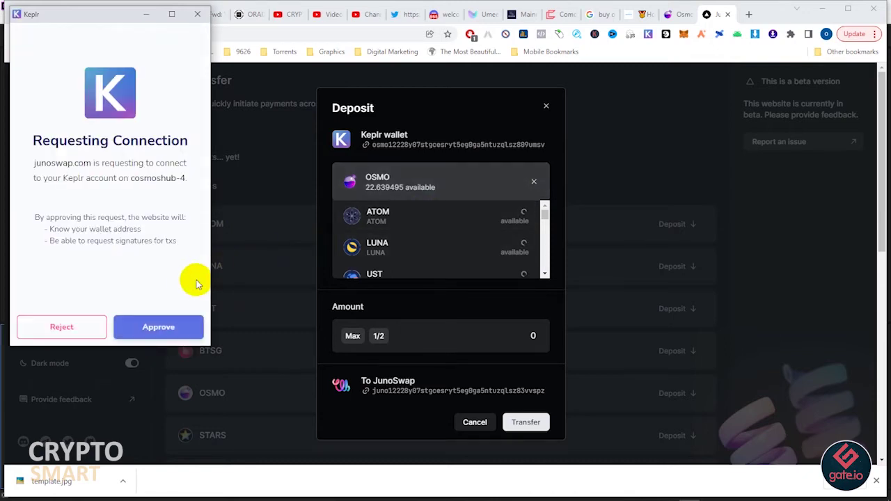
# Step: Approve Keplr connections for cosmoshub-4, columbus-5, stargaze-1, akashnet-2, core-1, comdex-1 and secret-4
pyautogui.click(163, 328)
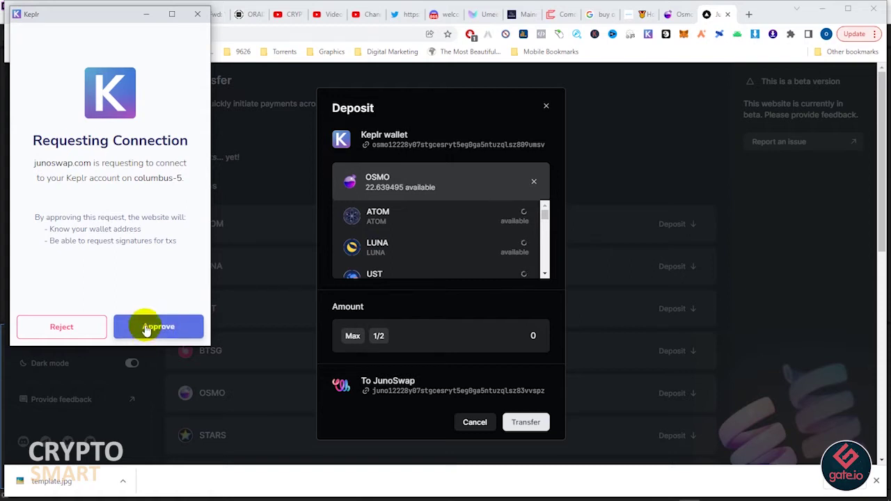
pyautogui.click(146, 328)
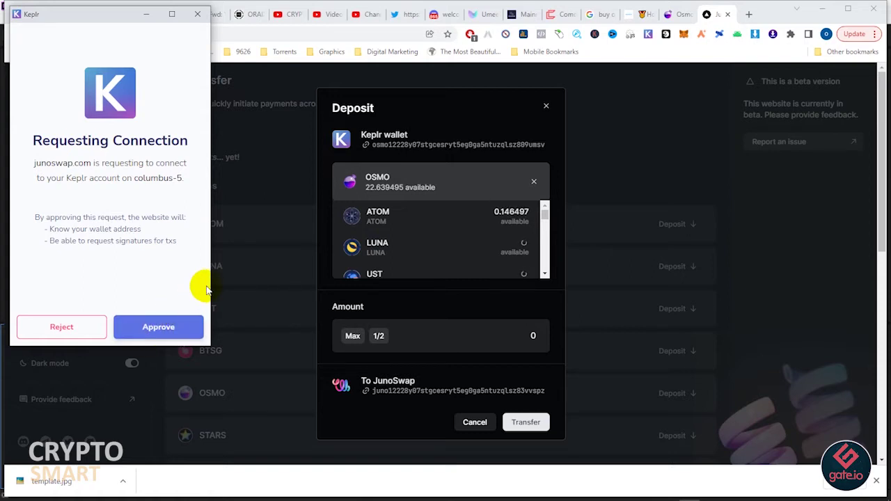
pyautogui.click(171, 328)
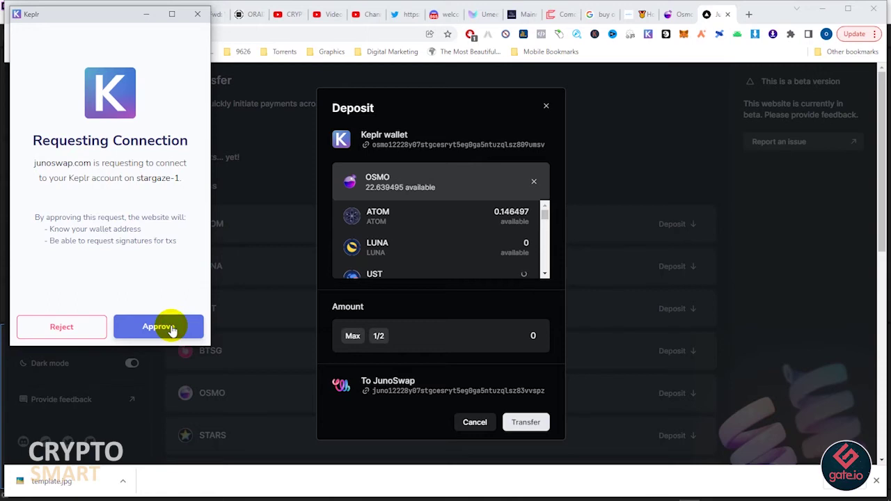
pyautogui.click(172, 330)
pyautogui.click(172, 330)
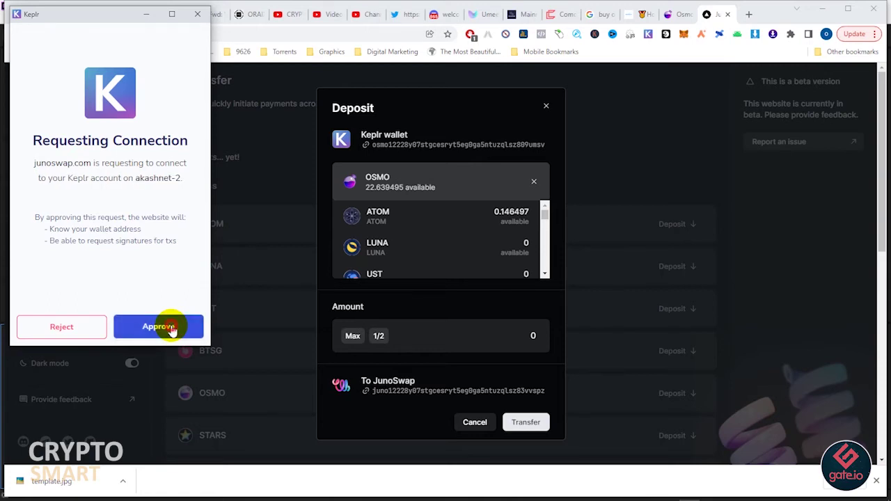
pyautogui.click(172, 330)
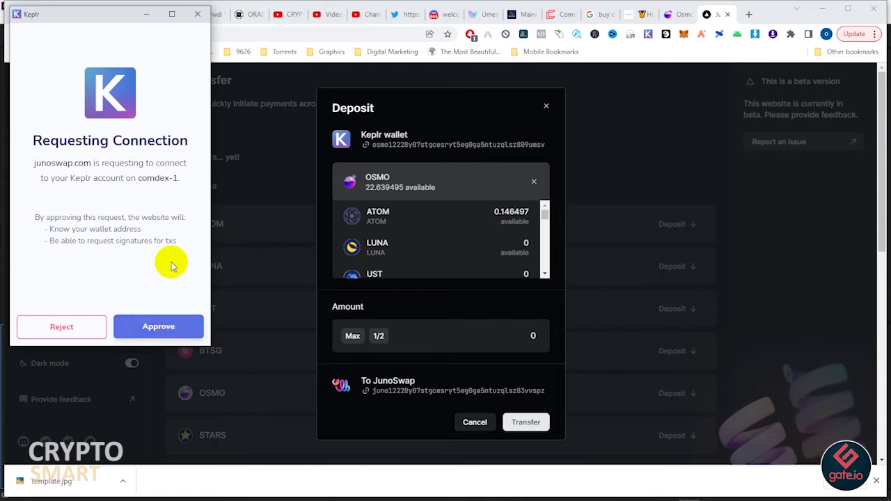
pyautogui.click(160, 331)
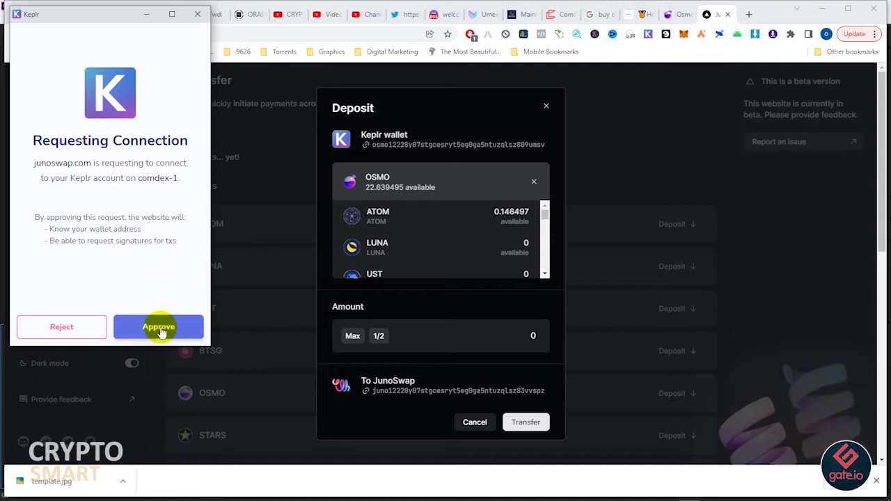
pyautogui.click(160, 331)
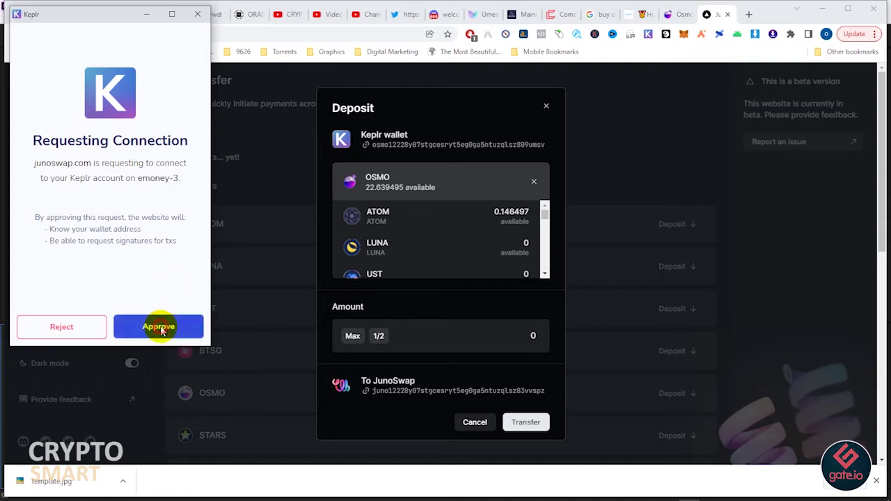
# Step: Keep OSMO as the token, fill in half the balance, and select the amount
pyautogui.click(399, 185)
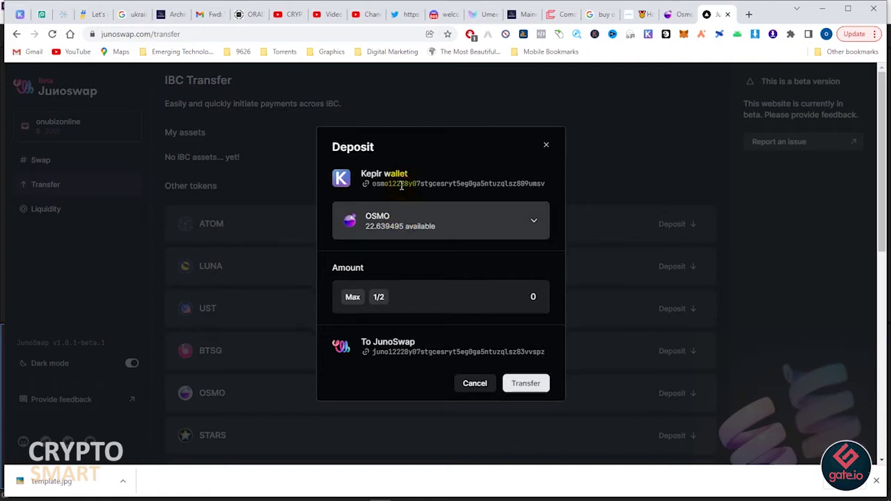
pyautogui.click(376, 298)
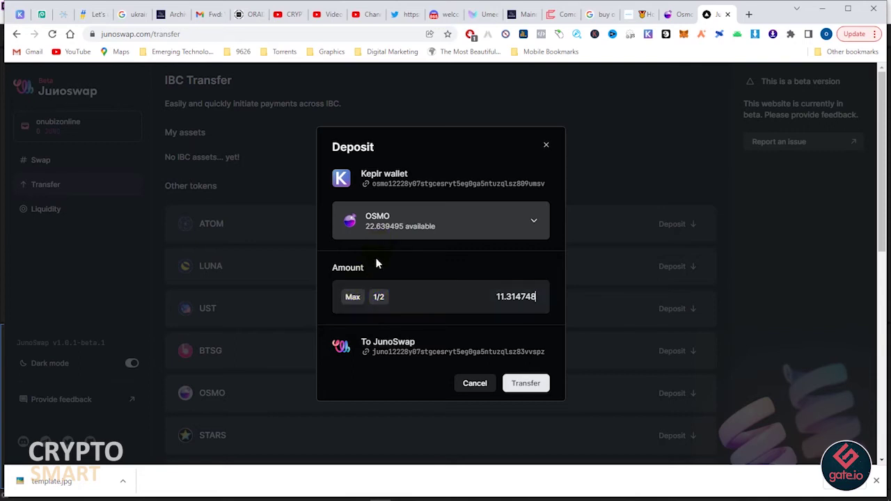
pyautogui.click(486, 297)
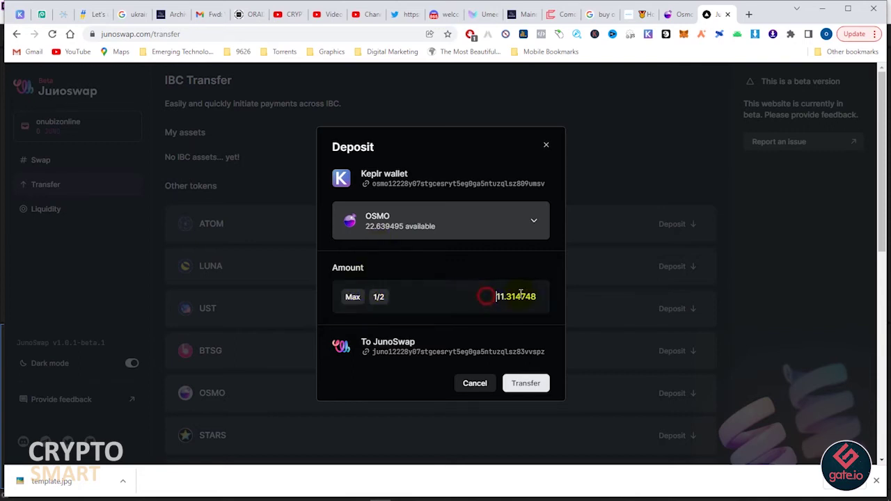
pyautogui.doubleClick(520, 295)
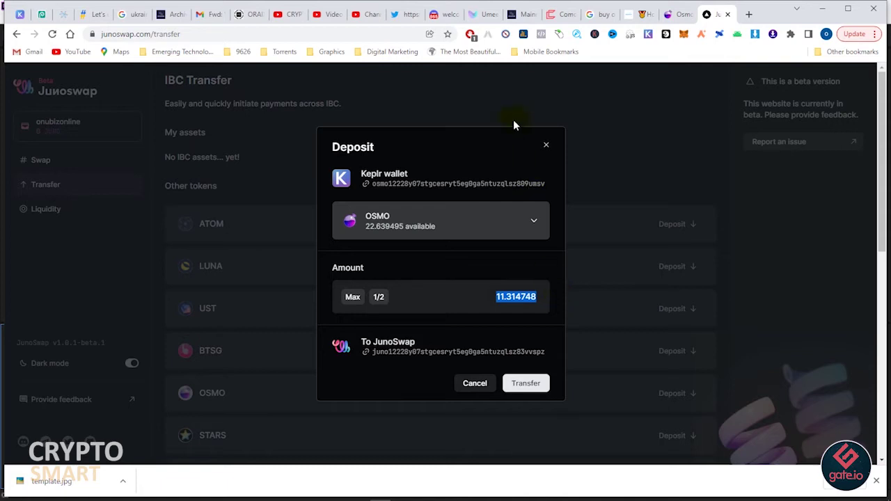
# Step: Bookmark the IBC Transfer page, enter 20 OSMO, and submit the deposit
pyautogui.click(447, 33)
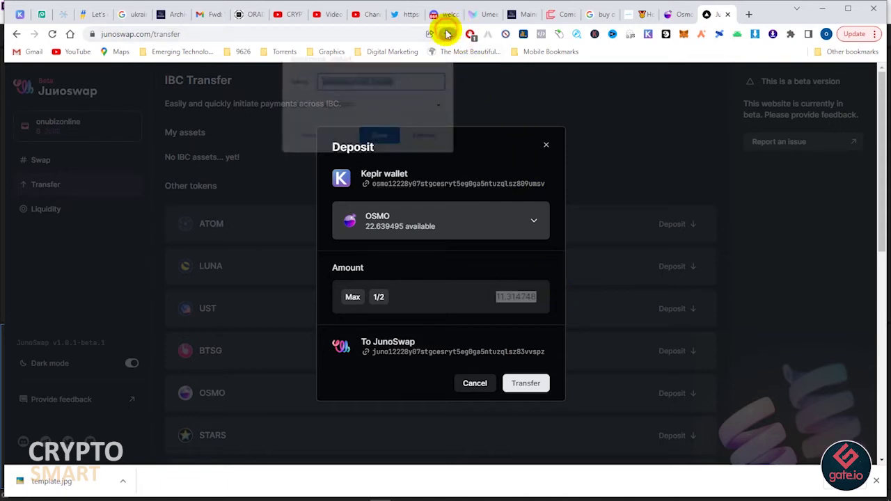
pyautogui.click(400, 137)
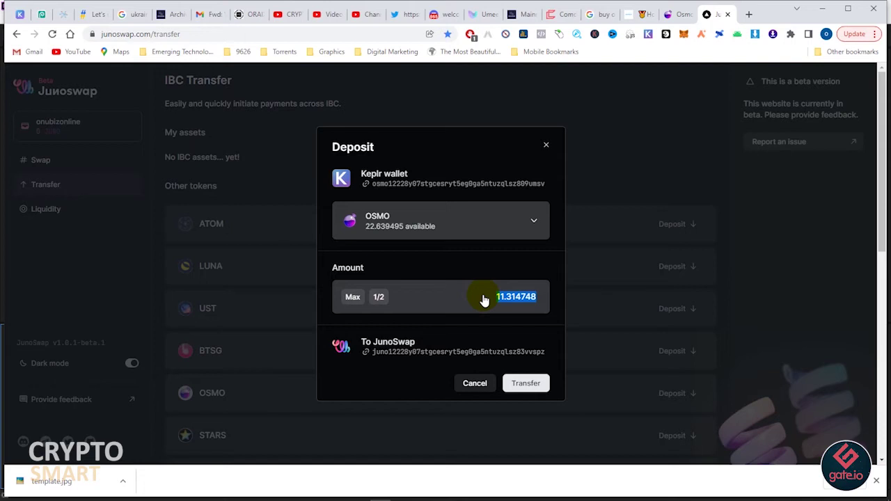
pyautogui.write('20')
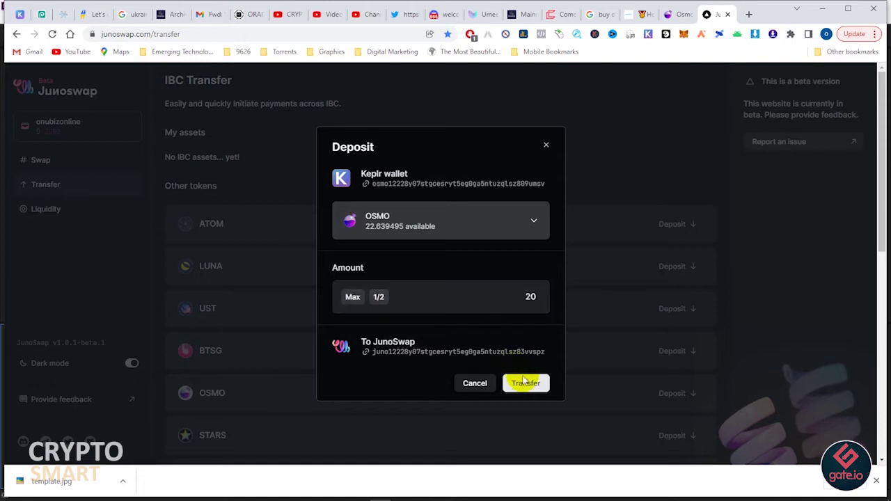
pyautogui.click(526, 384)
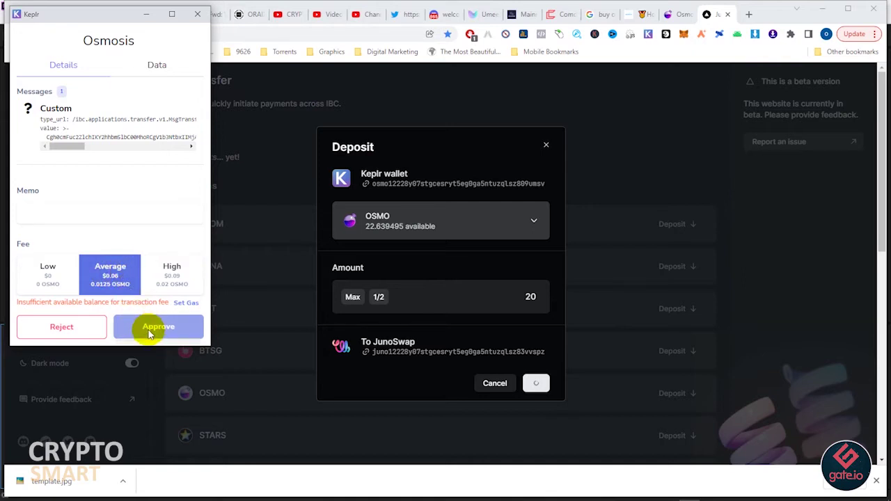
# Step: Approve the 20 OSMO deposit in Keplr with the low fee
pyautogui.click(61, 276)
pyautogui.click(149, 324)
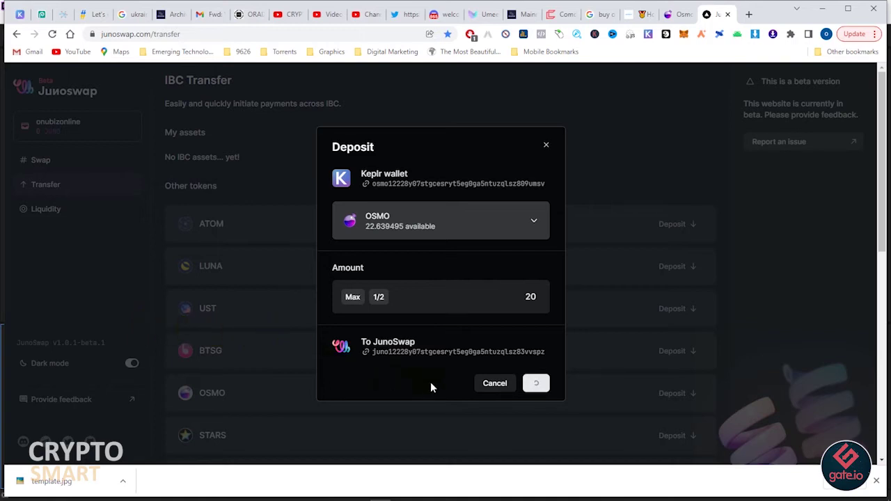
pyautogui.click(536, 386)
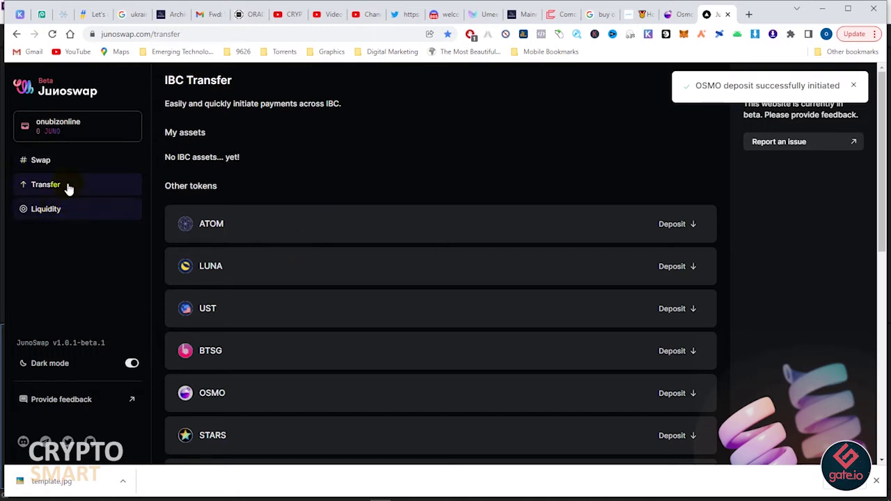
# Step: Reload the page to refresh balances and return to the Swap page
pyautogui.moveTo(60, 129)
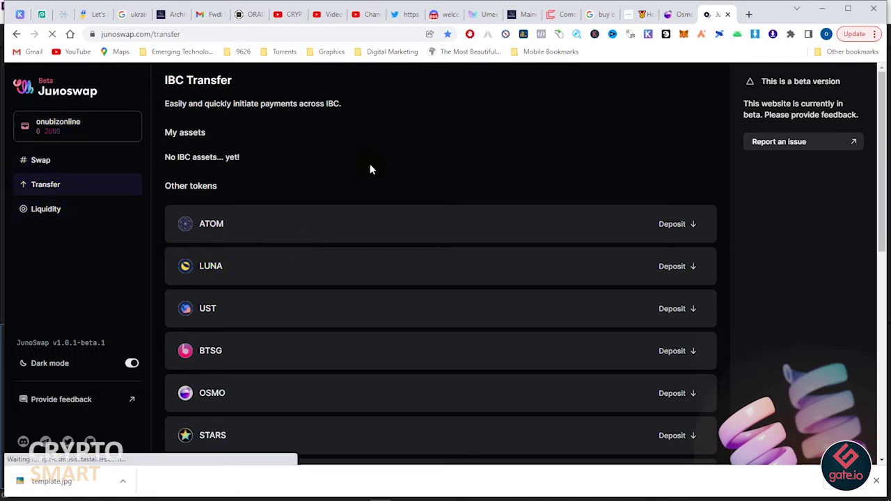
pyautogui.press('F5')
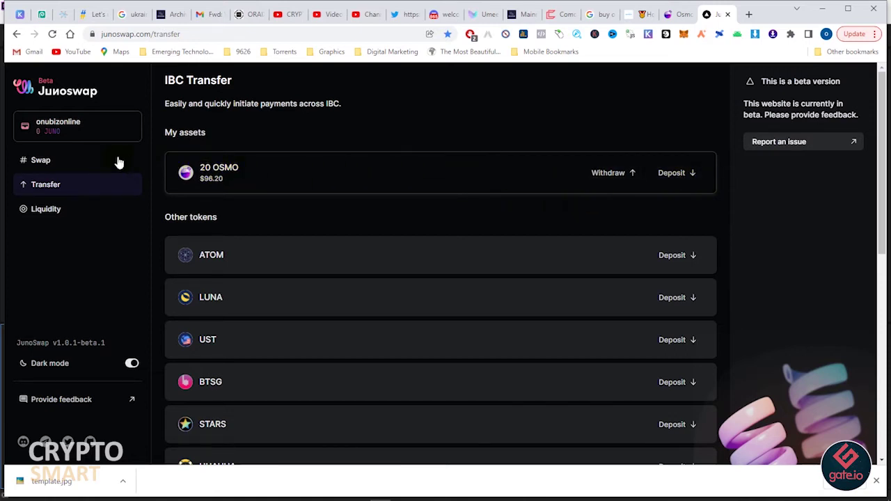
pyautogui.click(44, 160)
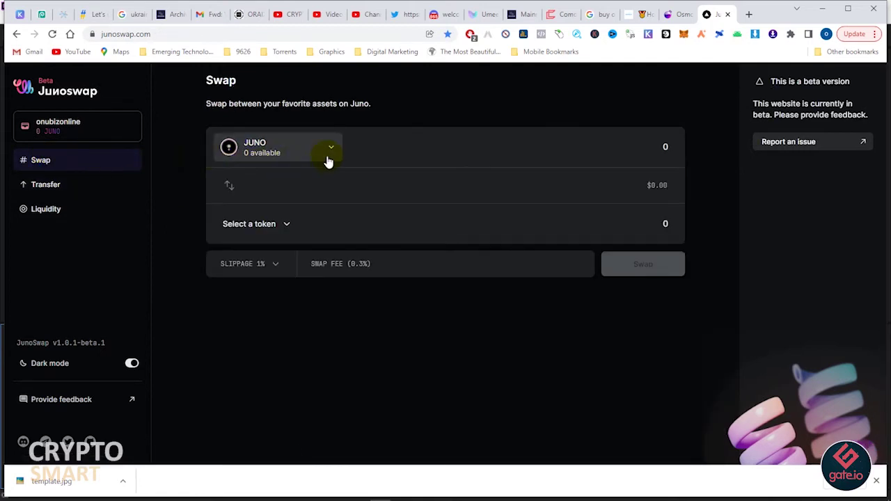
# Step: Choose OSMO, use half the balance (10 OSMO), check 1% slippage, and submit the swap
pyautogui.click(288, 224)
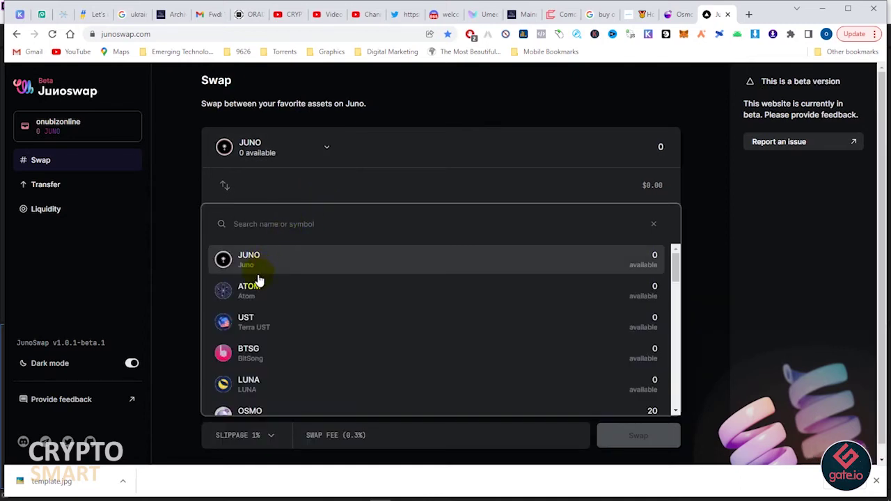
pyautogui.scroll(-2, 264, 324)
pyautogui.click(264, 358)
pyautogui.click(401, 149)
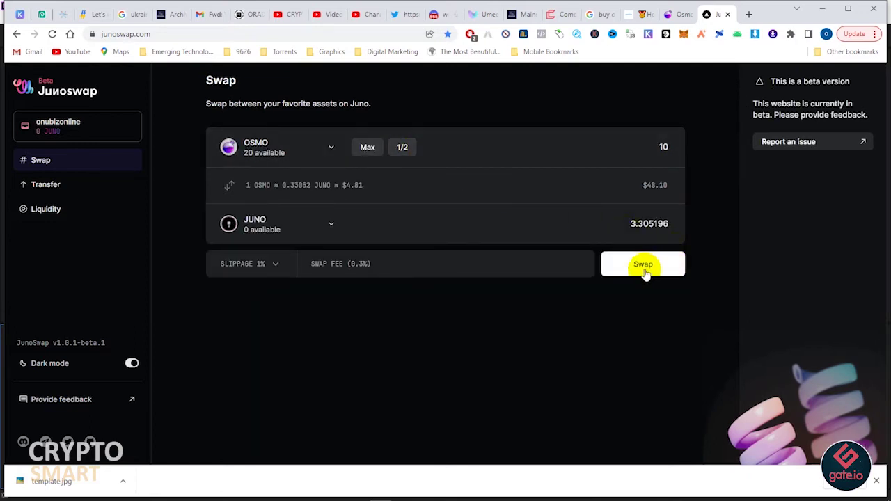
pyautogui.click(276, 266)
pyautogui.click(277, 267)
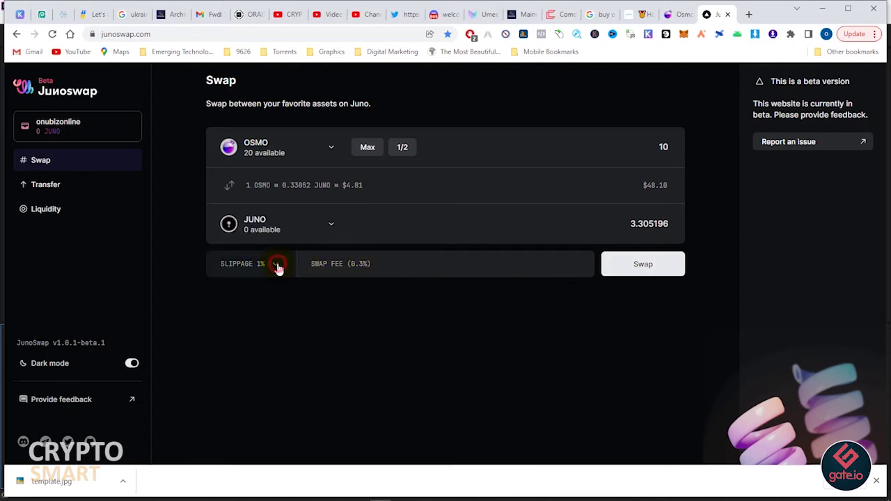
pyautogui.click(277, 266)
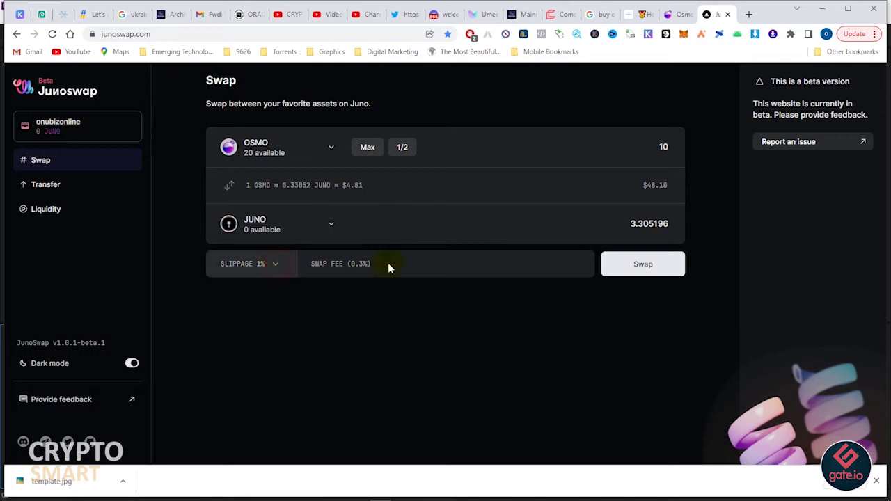
pyautogui.click(660, 266)
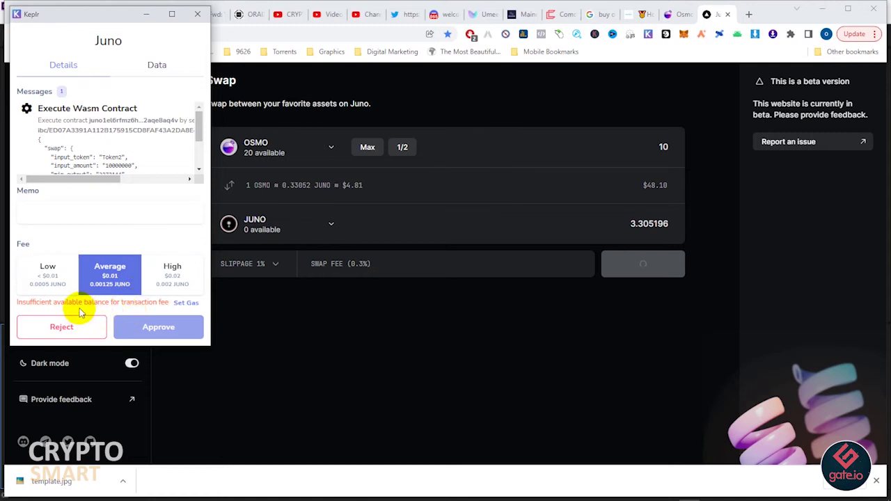
# Step: Reject the low-fee swap request in Keplr and switch to the Osmosis tab
pyautogui.click(55, 272)
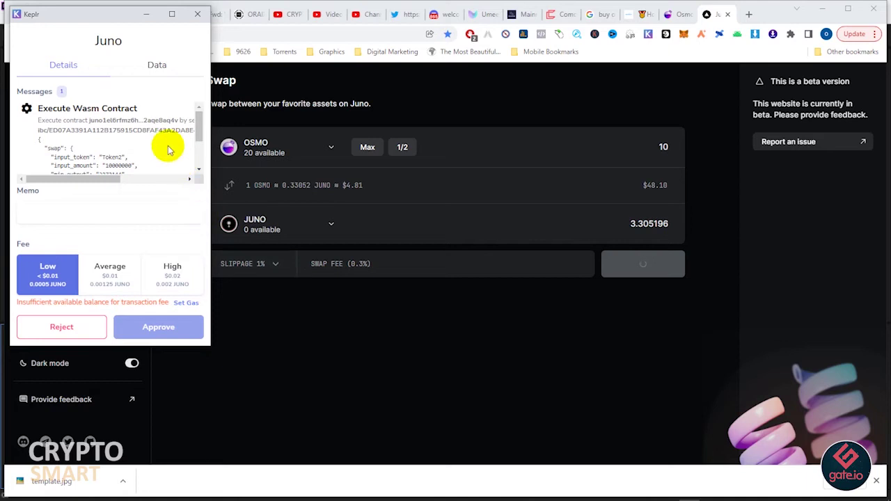
pyautogui.click(62, 328)
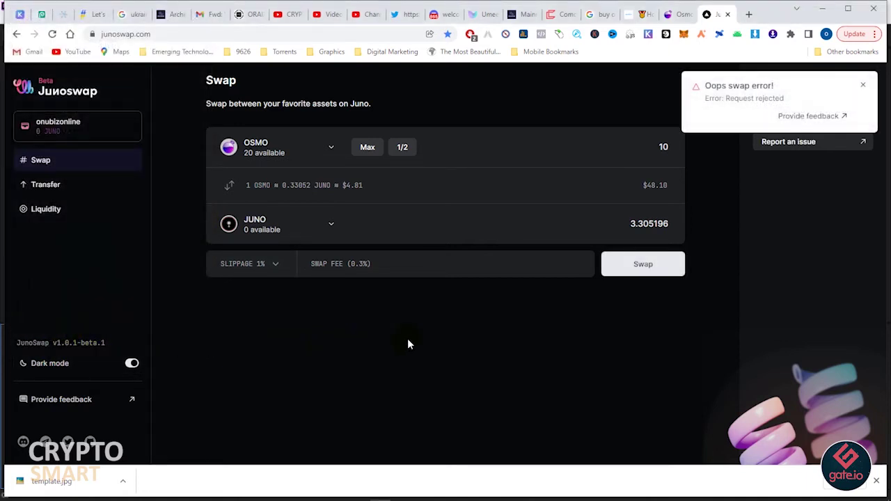
pyautogui.click(672, 15)
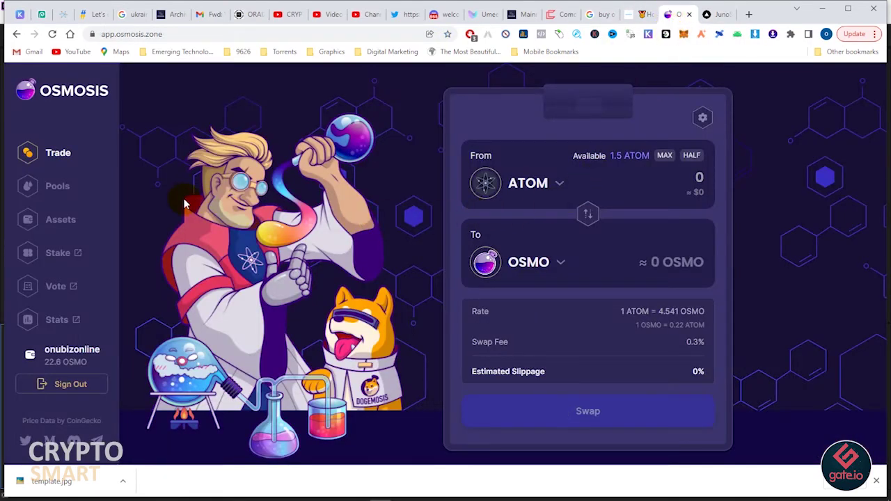
# Step: Withdraw Juno - JUNO from the Osmosis assets list, entering 0.3 as the amount
pyautogui.click(61, 219)
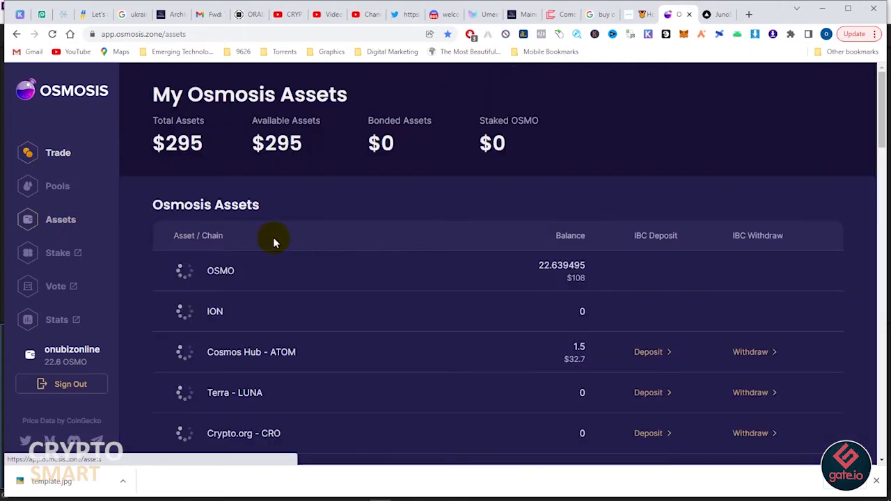
pyautogui.scroll(-3, 418, 296)
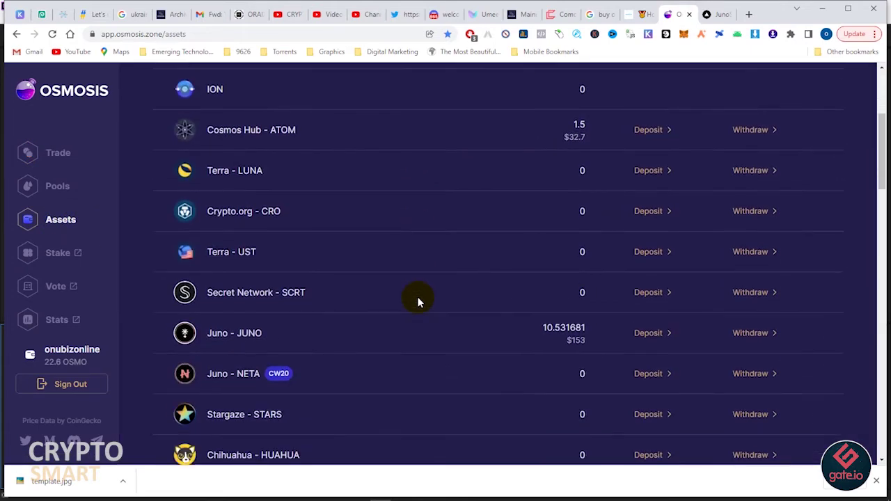
pyautogui.click(745, 334)
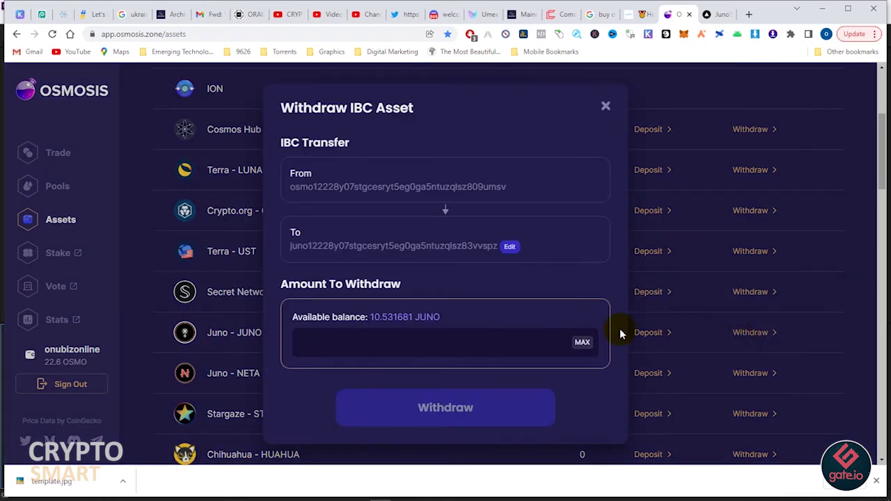
pyautogui.click(343, 336)
pyautogui.write('0.1')
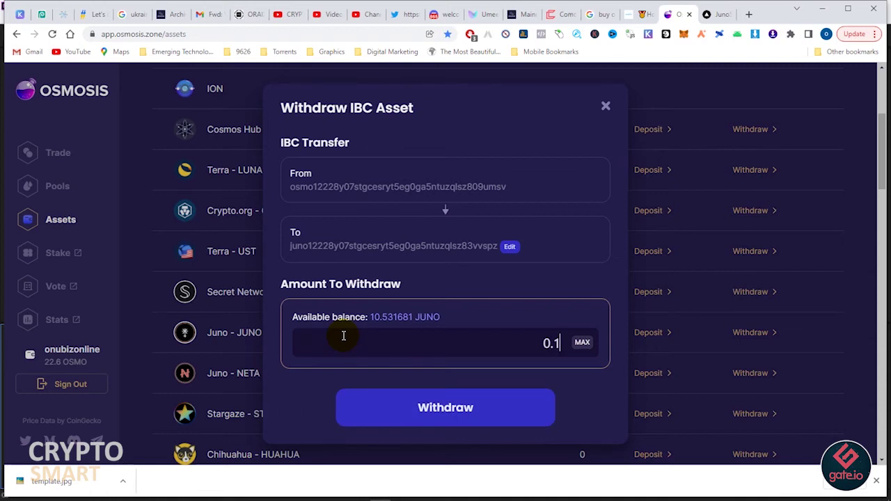
pyautogui.press('BackSpace')
pyautogui.write('3')
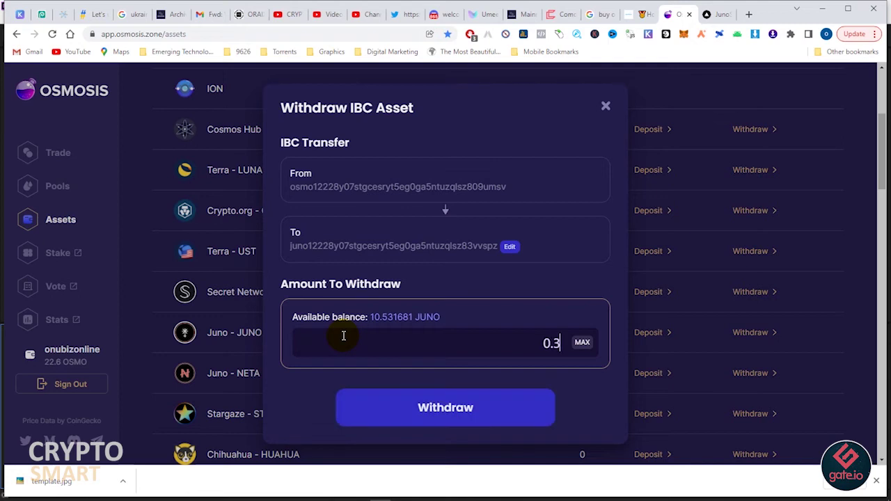
pyautogui.click(435, 408)
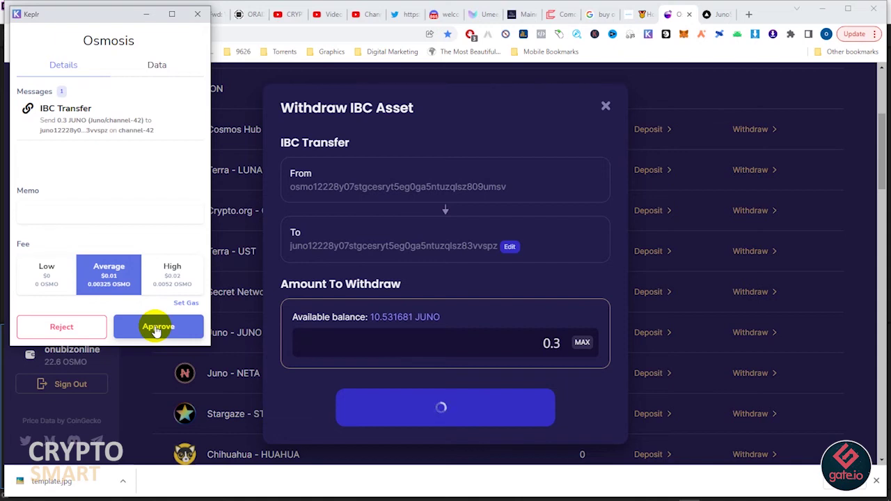
# Step: Approve the withdrawal in Keplr and confirm 10.231681 JUNO and 2.636245 OSMO in assets
pyautogui.click(156, 329)
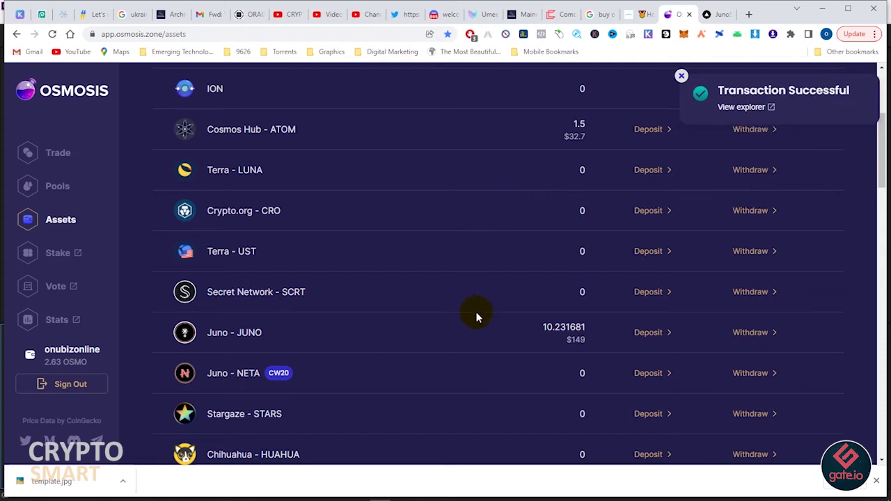
pyautogui.scroll(-2, 477, 322)
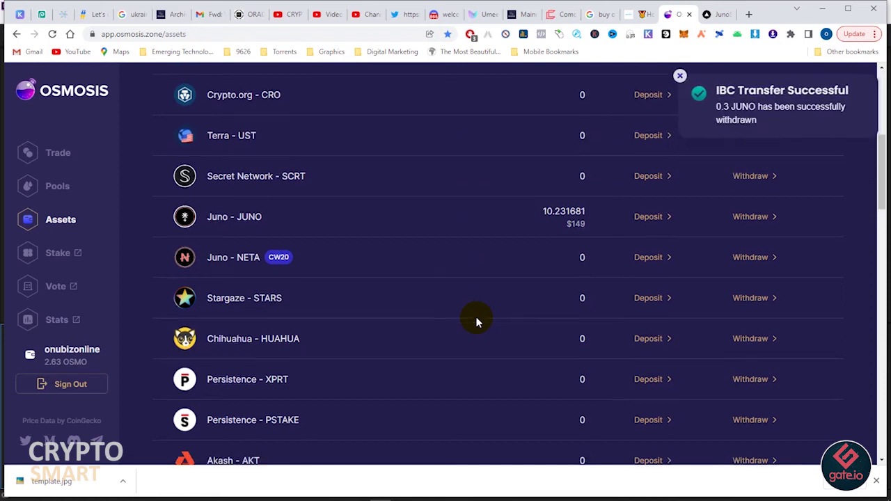
pyautogui.scroll(-2, 477, 322)
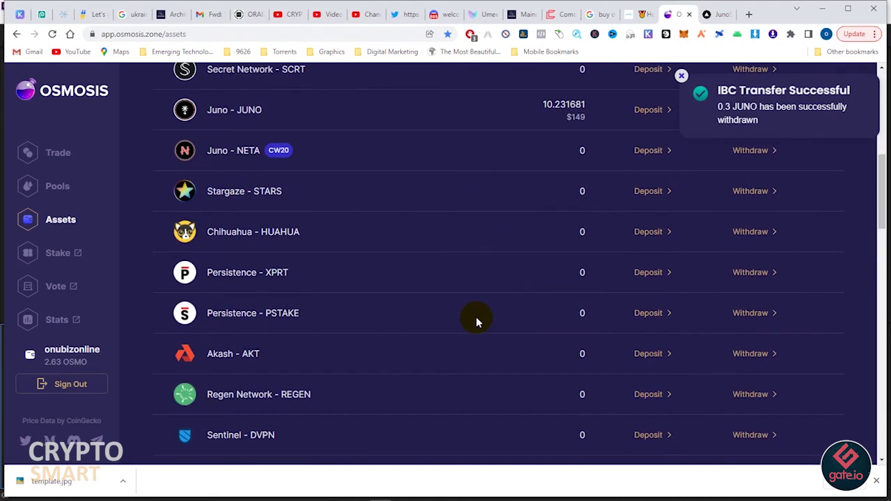
pyautogui.scroll(1, 477, 321)
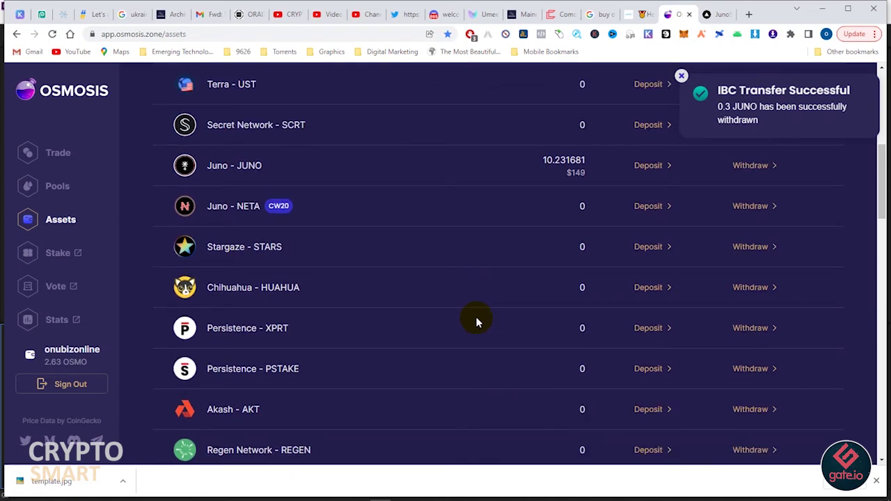
pyautogui.scroll(1, 477, 321)
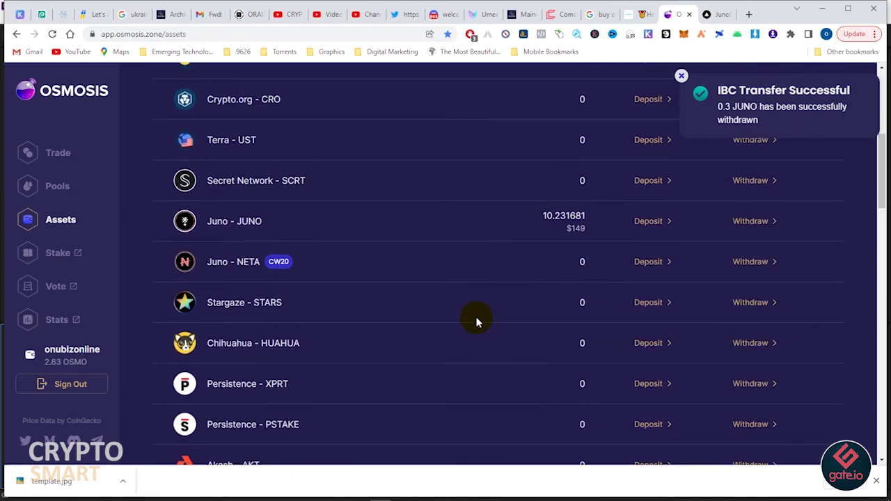
pyautogui.scroll(1, 477, 321)
pyautogui.scroll(2, 477, 321)
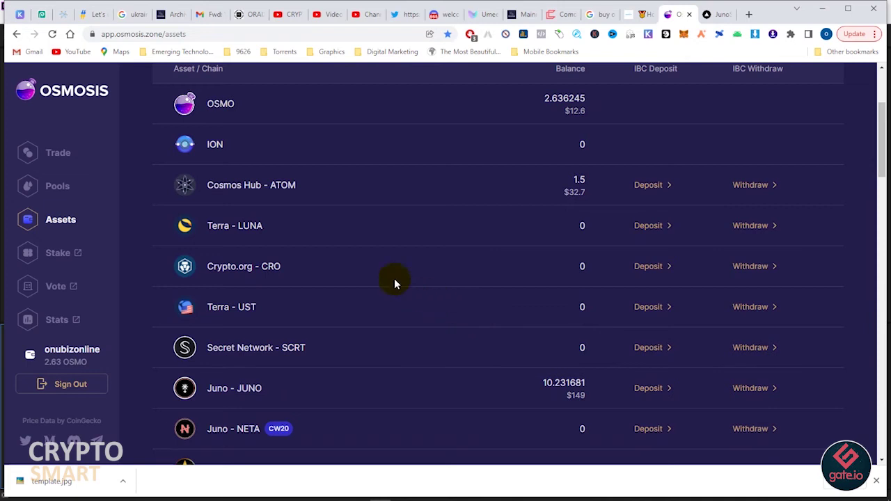
pyautogui.scroll(1, 372, 262)
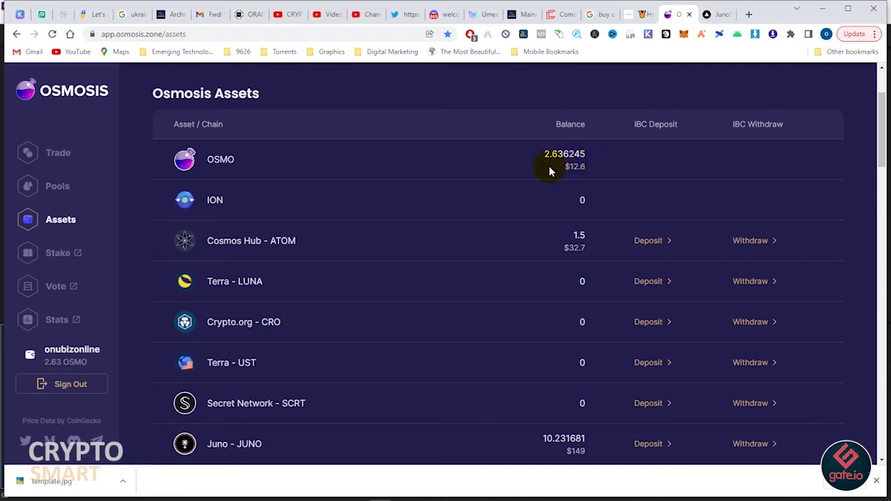
# Step: Back on JunoSwap, submit the 10 OSMO swap and approve it in Keplr, reaching 3.603946 JUNO
pyautogui.hotkey('ctrl', 'Tab')
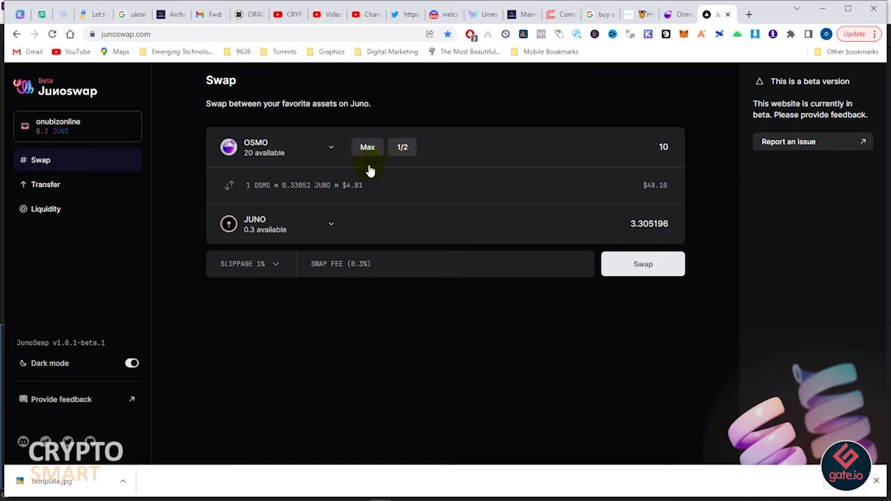
pyautogui.click(616, 272)
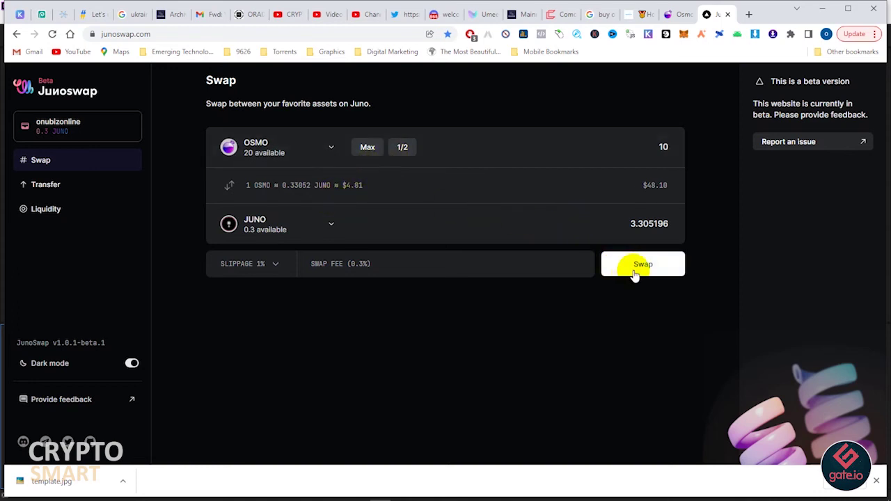
pyautogui.click(633, 274)
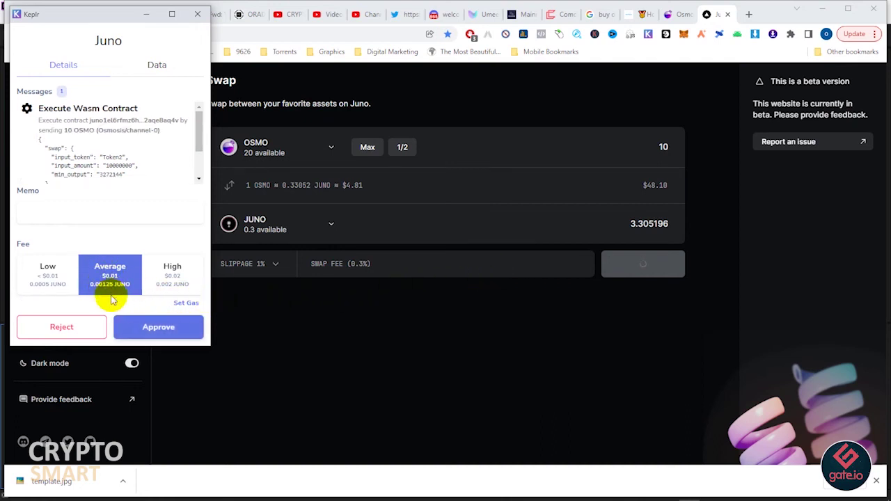
pyautogui.scroll(-2, 192, 167)
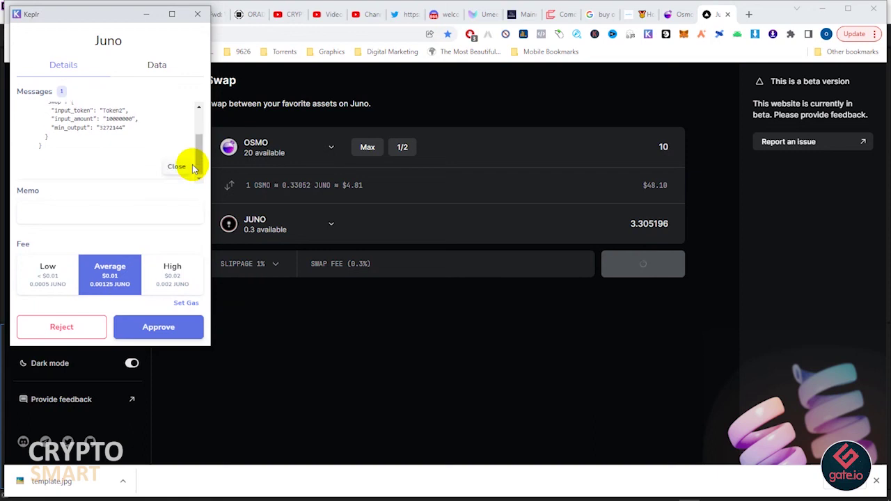
pyautogui.scroll(2, 193, 167)
pyautogui.click(164, 326)
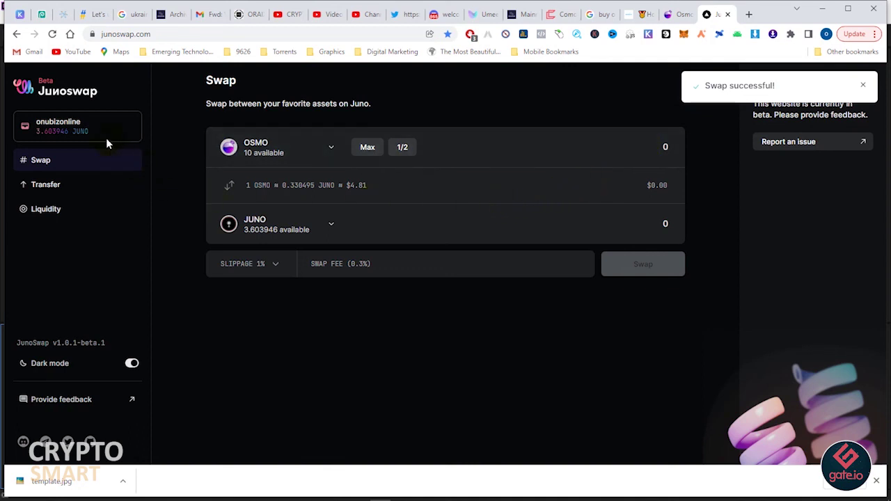
pyautogui.moveTo(105, 131)
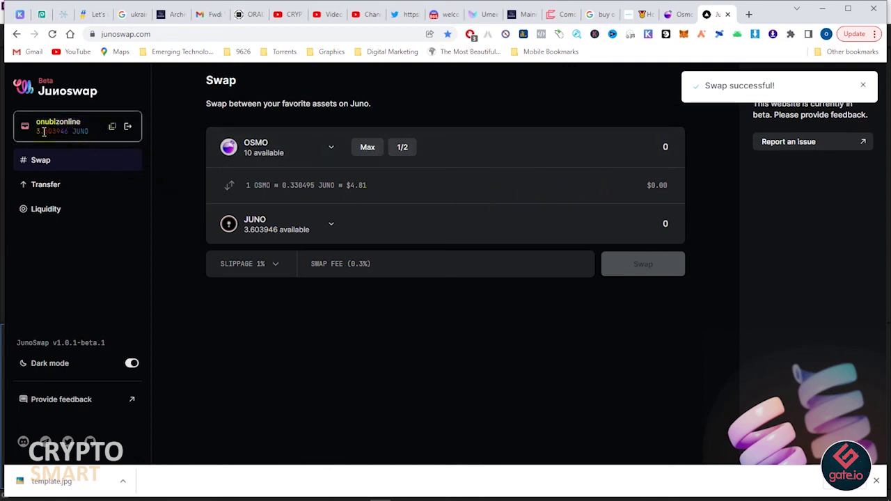
# Step: Open the JUNO • OSMO pool from the Liquidity list to view its $1,478,256.35 total liquidity
pyautogui.click(426, 331)
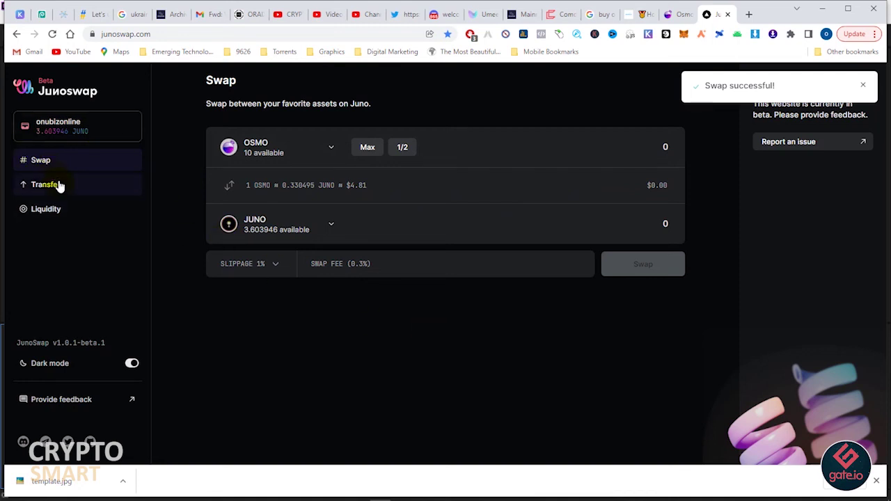
pyautogui.click(58, 212)
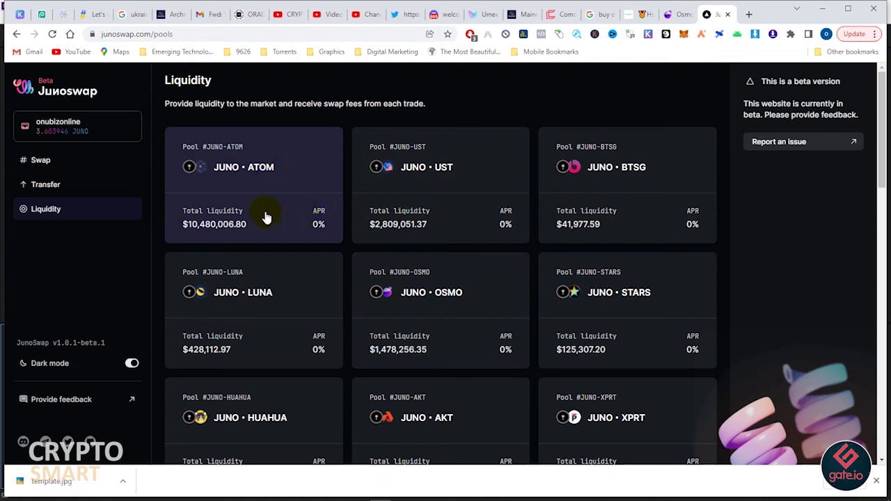
pyautogui.click(472, 312)
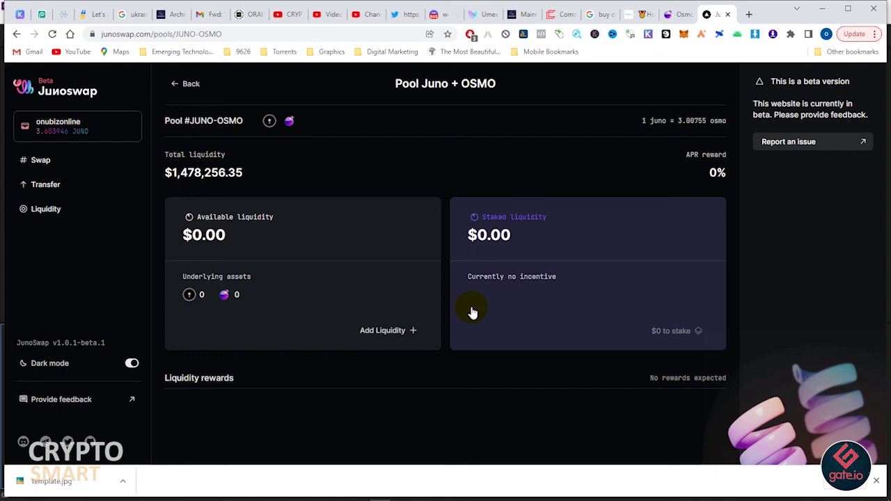
pyautogui.moveTo(613, 498)
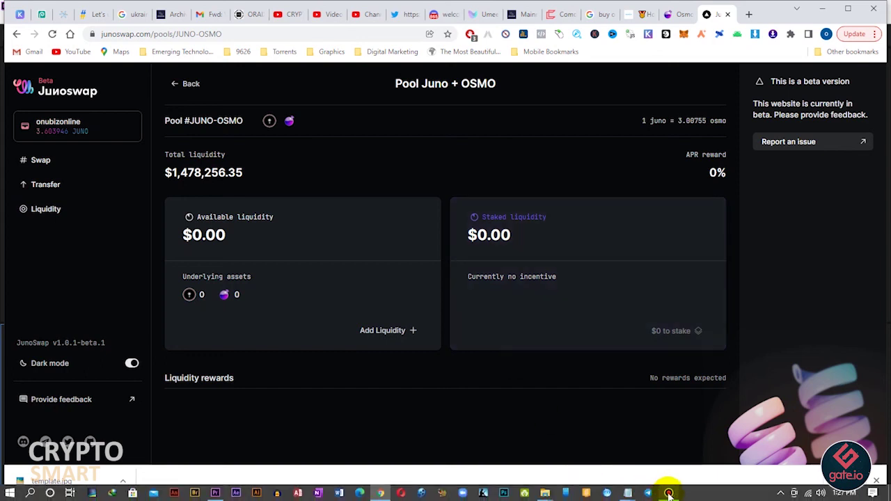
pyautogui.click(669, 493)
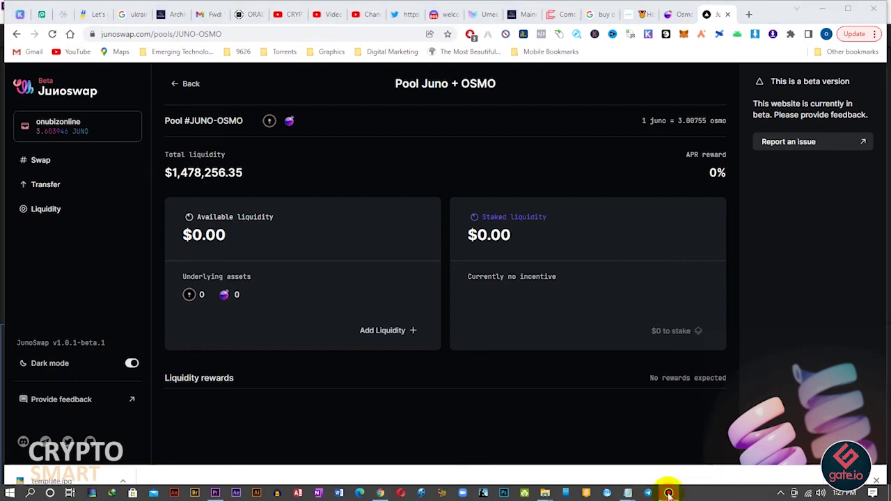